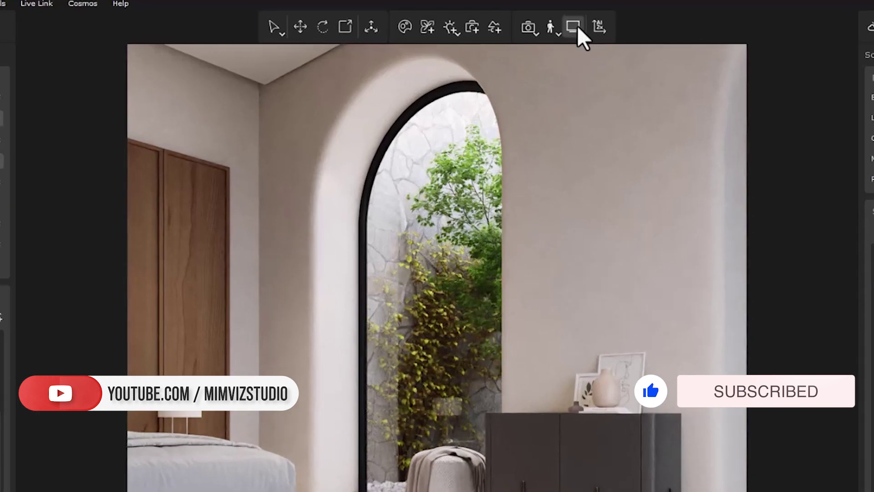
In the render quality settings, turn denoising off to compare the noisy render, then back on.
click(575, 27)
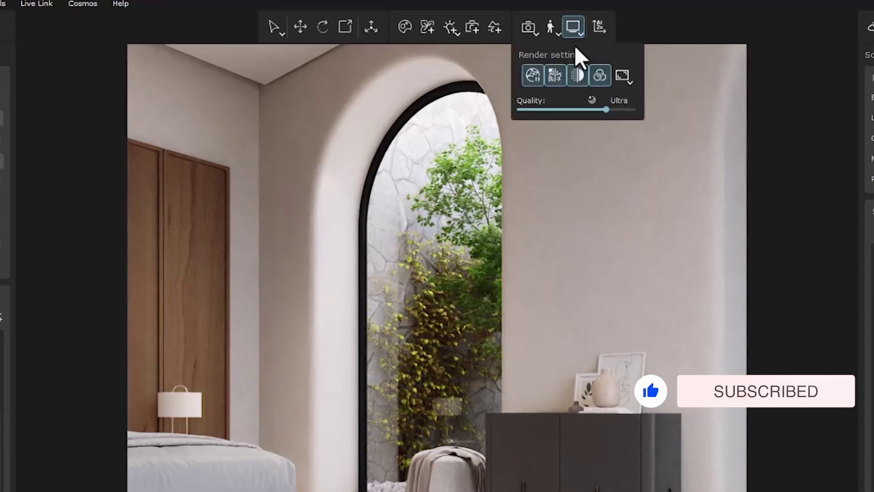
click(574, 76)
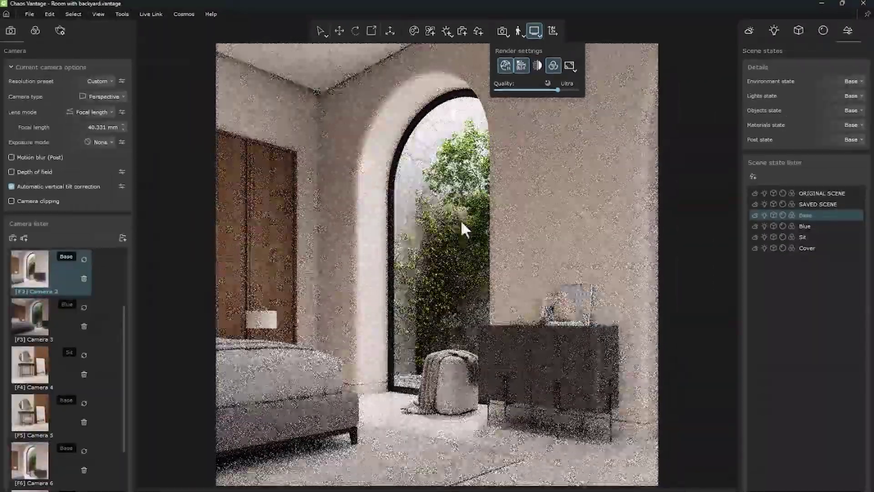
click(536, 66)
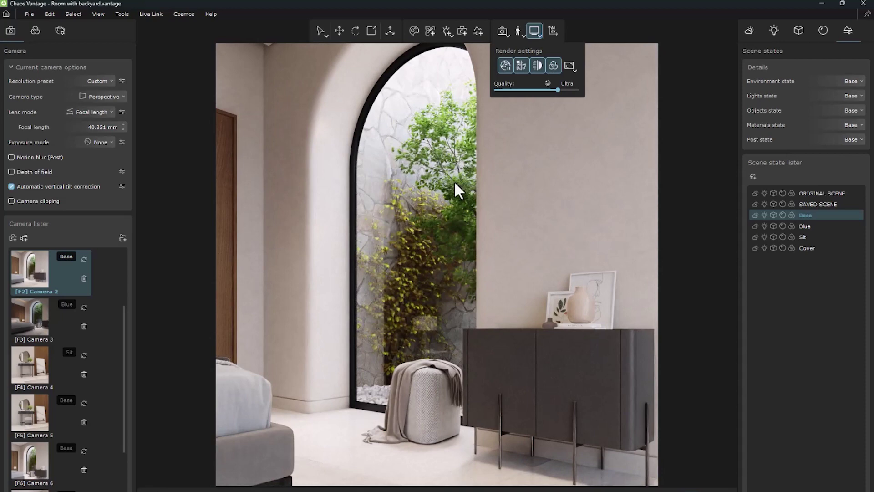
click(534, 31)
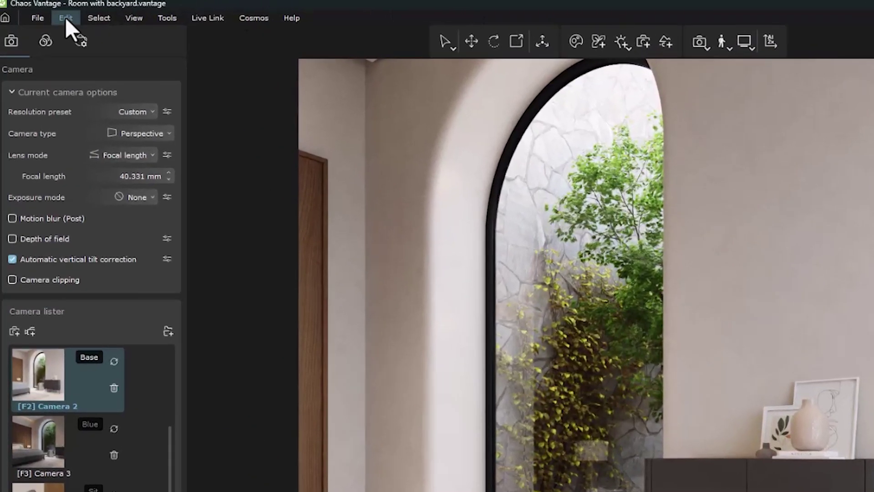
In Preferences, set the Primary denoiser to DLSS Ray Reconstruction and Secondary to NVIDIA OptiX AI.
click(64, 17)
click(94, 100)
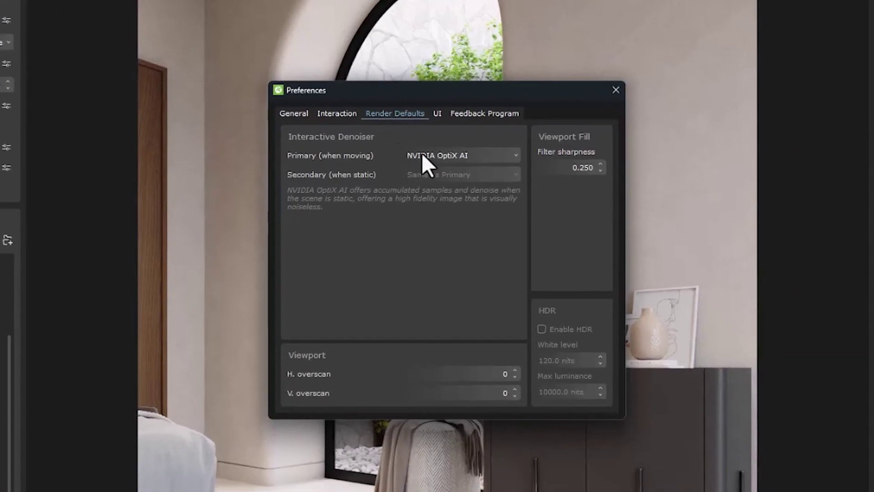
click(583, 245)
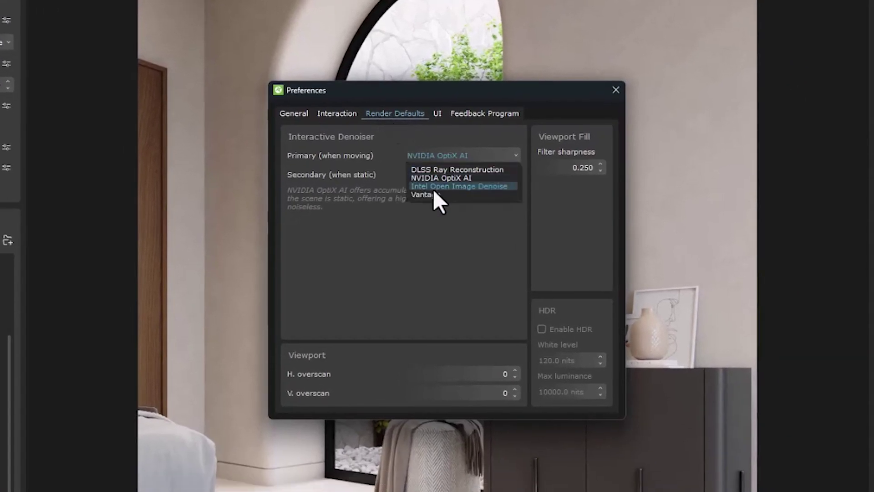
click(432, 169)
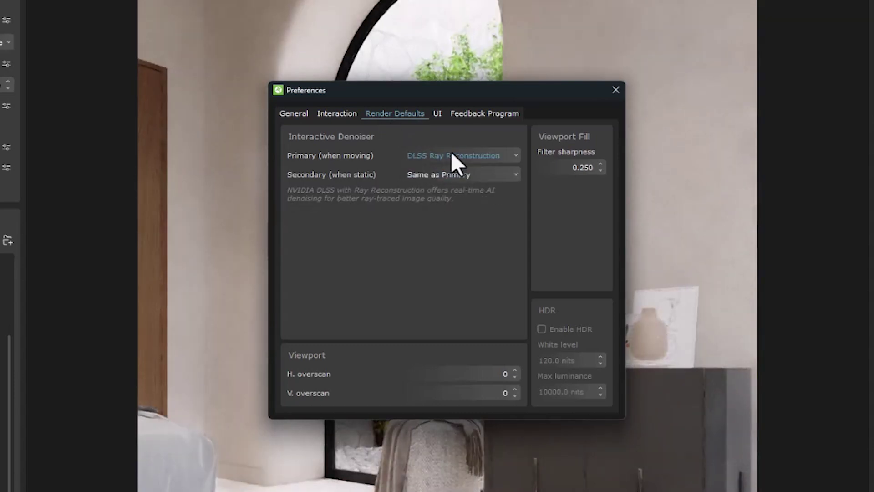
drag(588, 94, 570, 169)
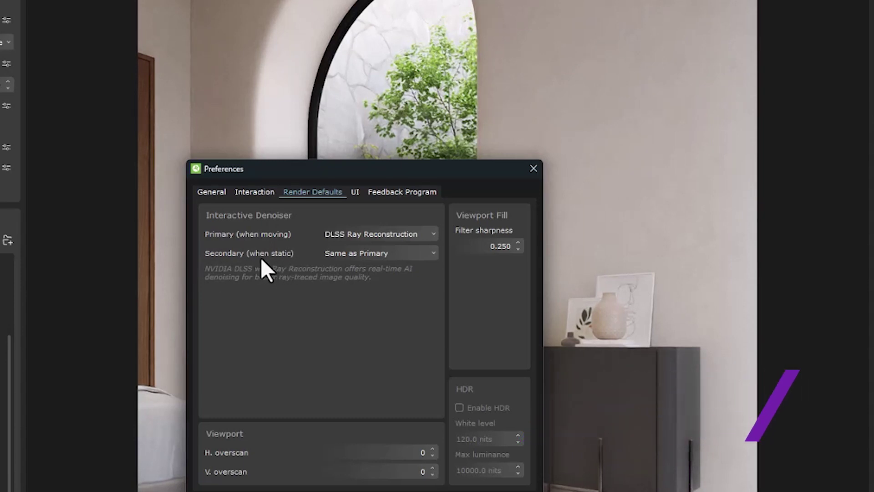
click(351, 252)
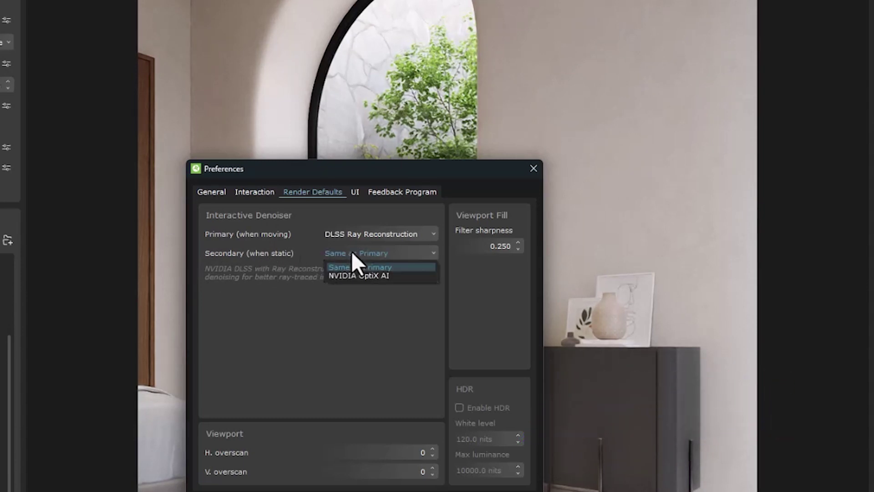
click(350, 277)
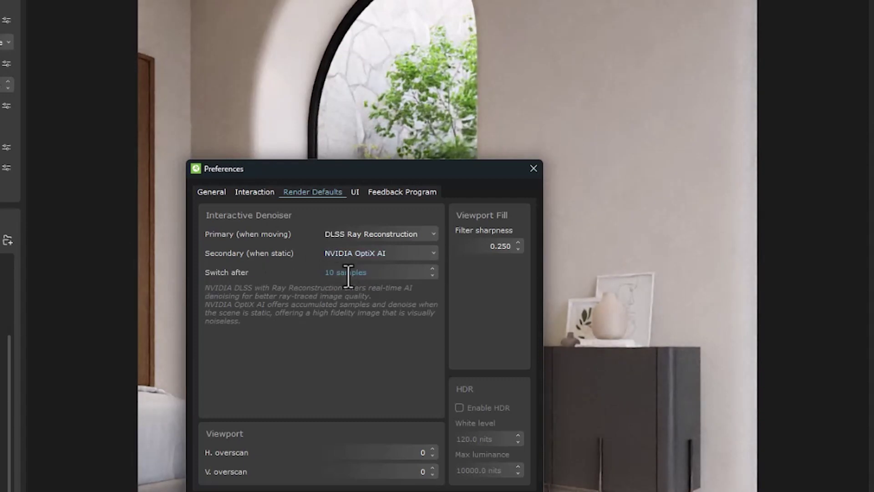
click(534, 169)
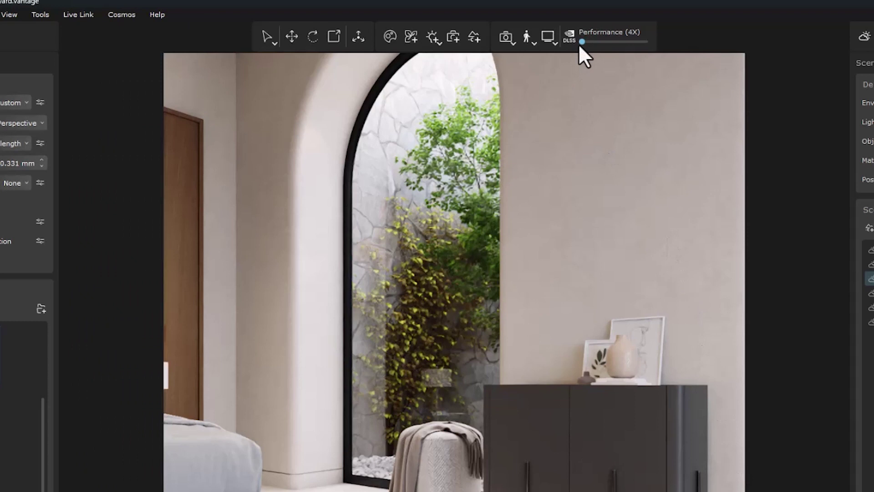
drag(582, 41, 649, 47)
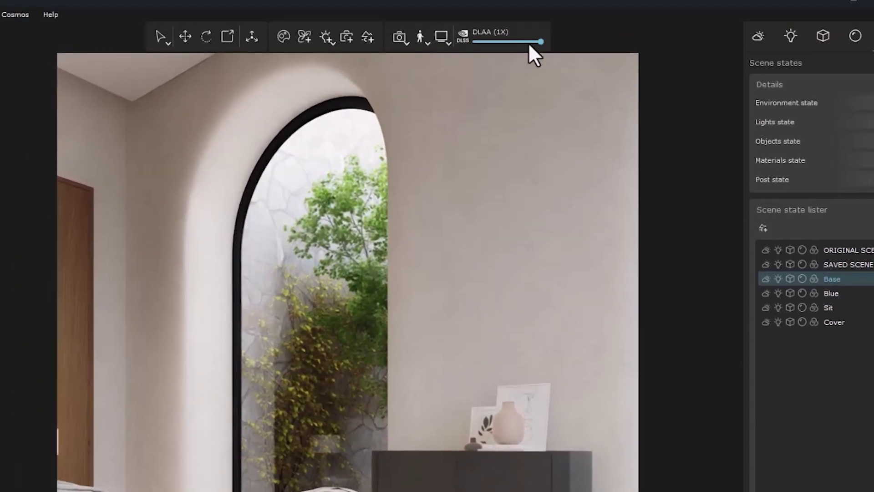
drag(487, 42, 476, 41)
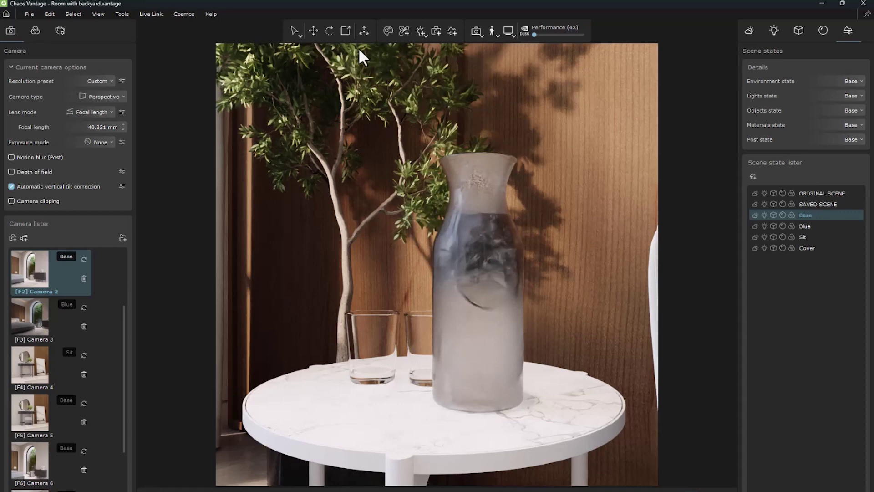
click(313, 29)
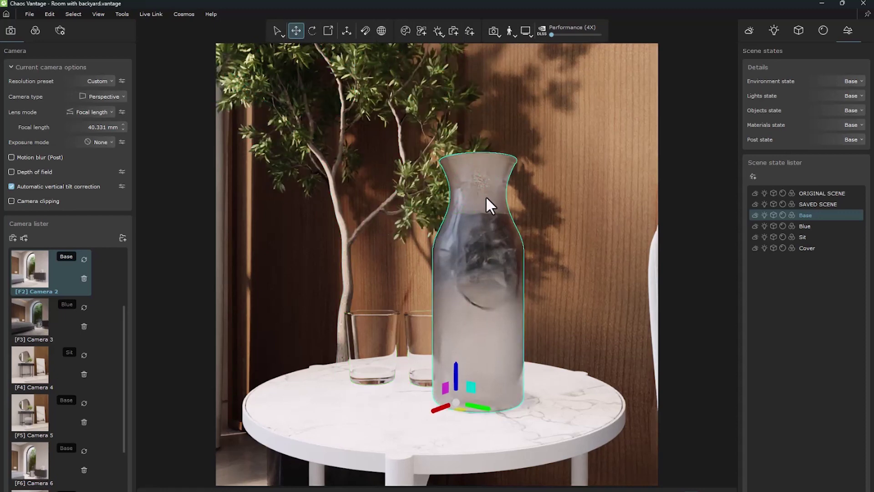
drag(476, 408, 541, 417)
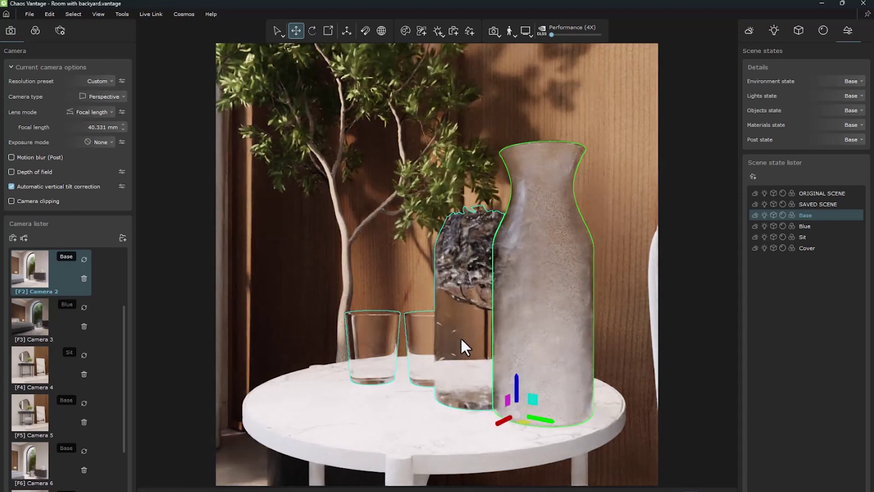
click(542, 419)
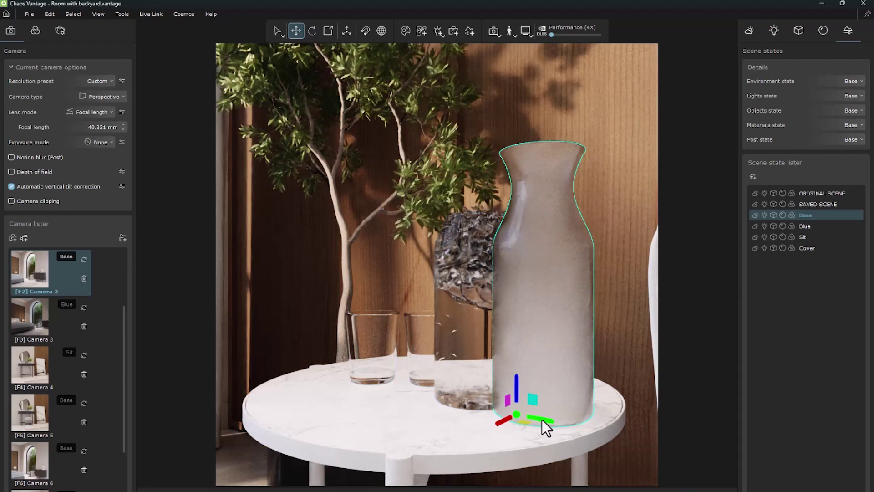
key(ctrl+z)
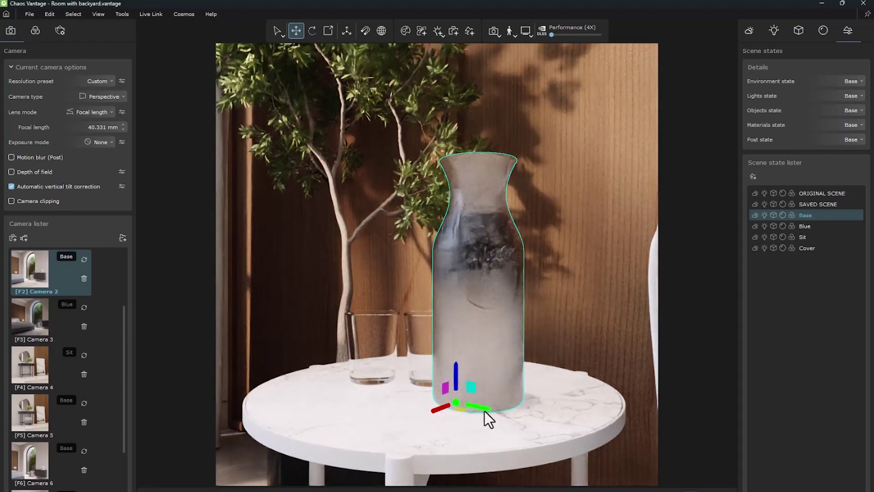
drag(486, 410, 506, 407)
key(ctrl+z)
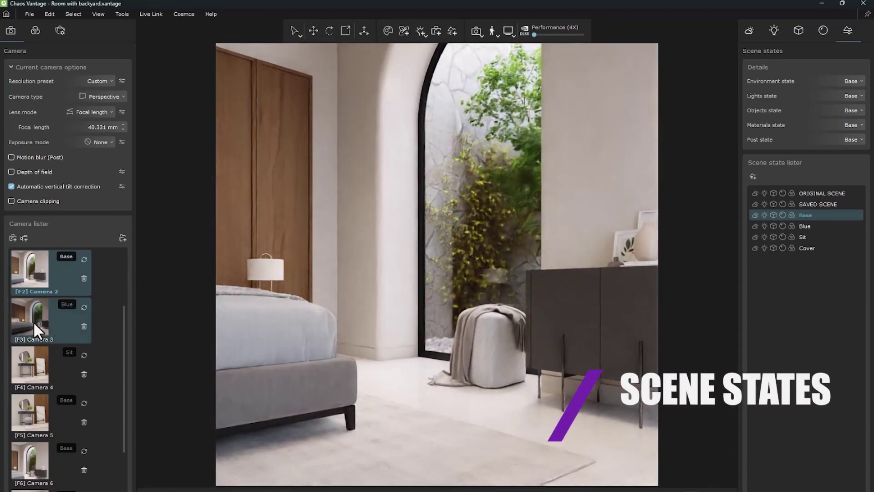
Keep Camera 2 on the Base scene state and briefly check Camera 3's view.
click(37, 274)
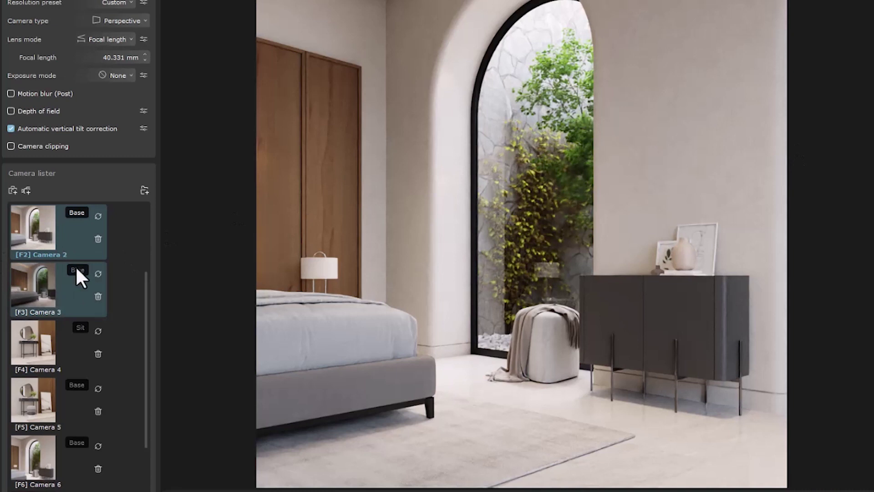
click(73, 211)
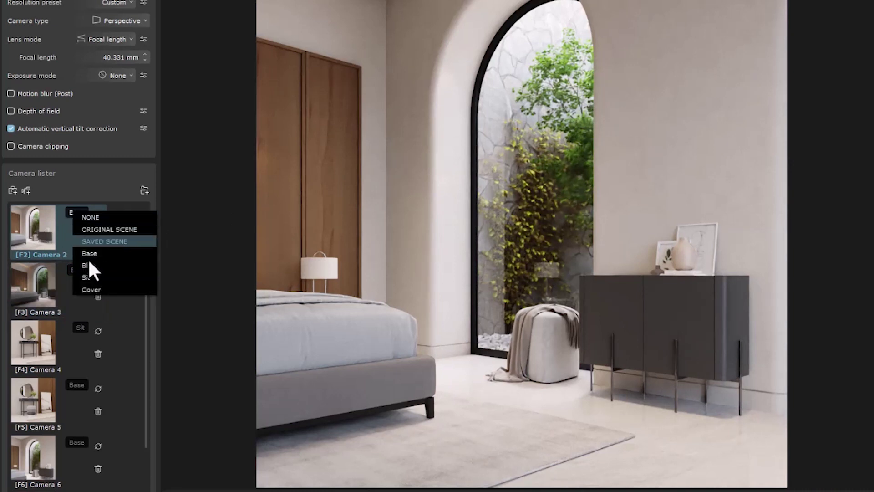
click(65, 209)
click(146, 327)
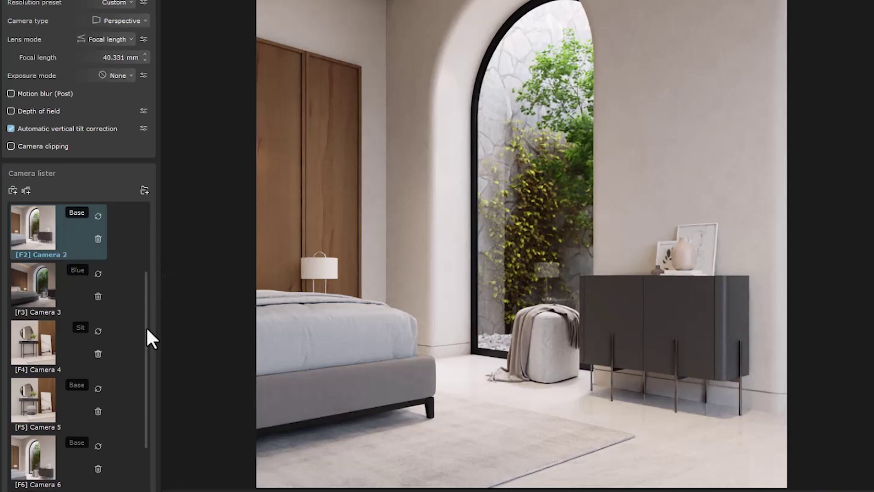
drag(147, 327, 147, 318)
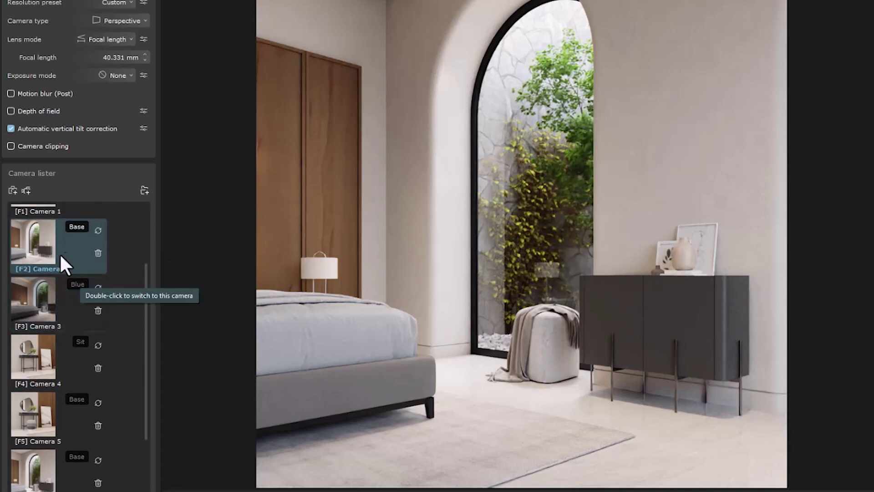
double_click(40, 301)
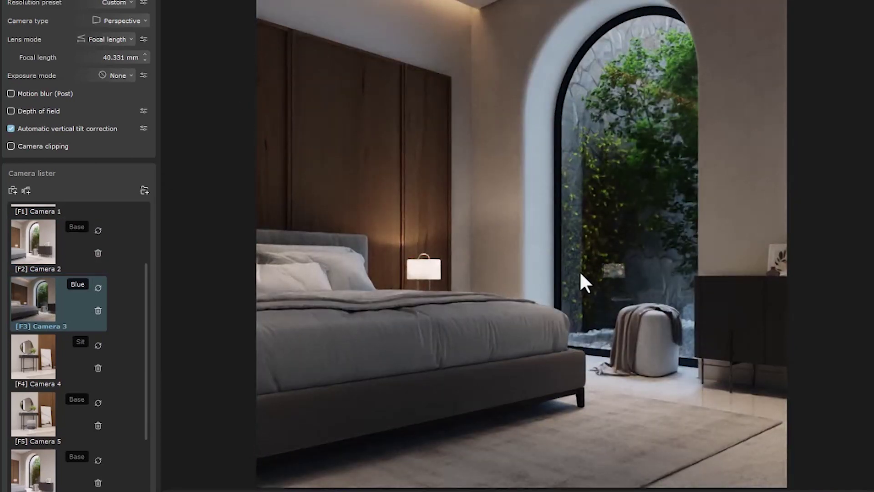
double_click(29, 241)
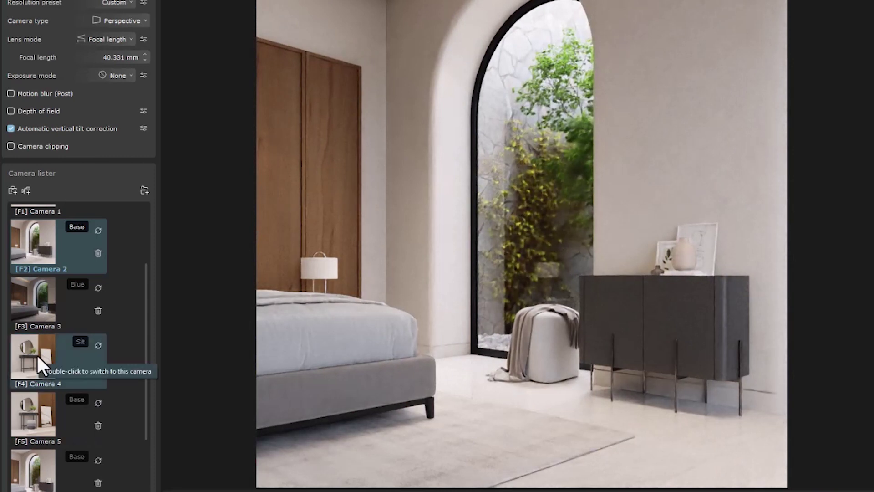
From Cameras 4 and 5, place the stool in front of the mirrored console, then return to Camera 2.
double_click(37, 354)
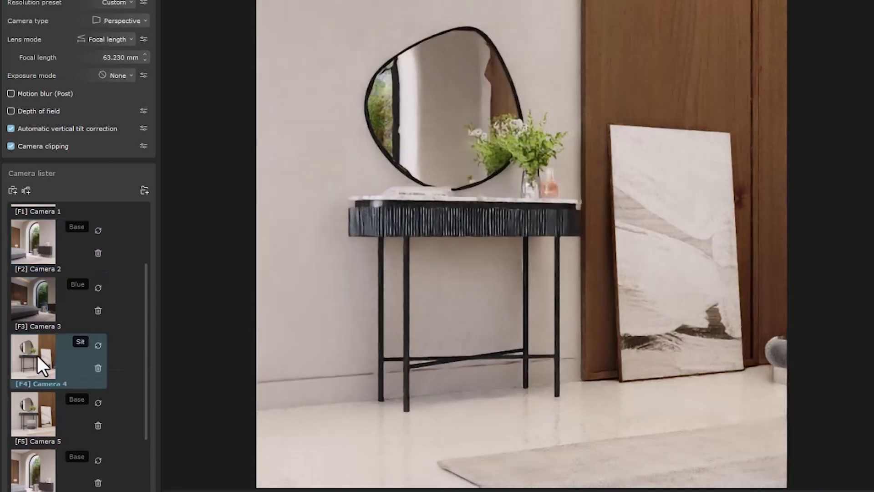
double_click(32, 419)
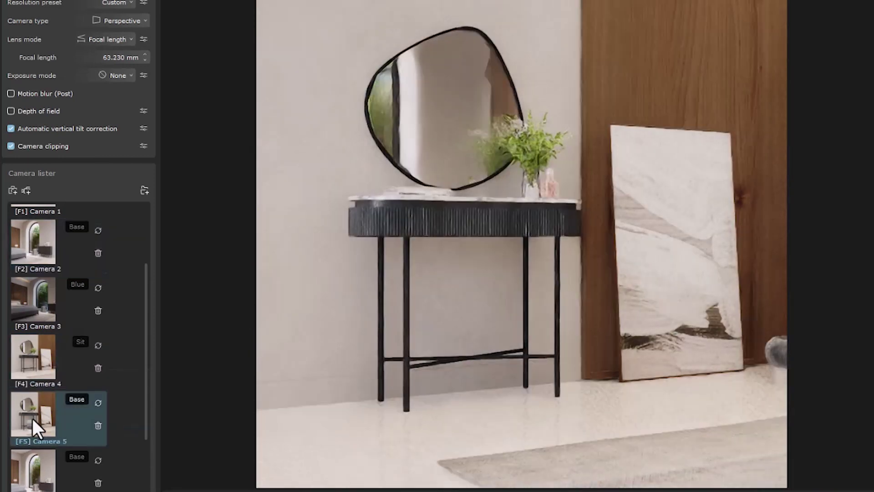
drag(738, 341, 491, 376)
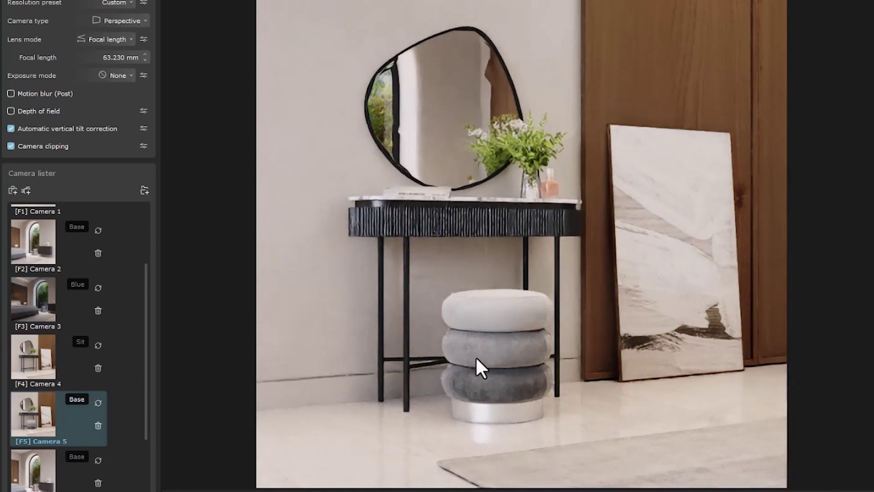
double_click(41, 241)
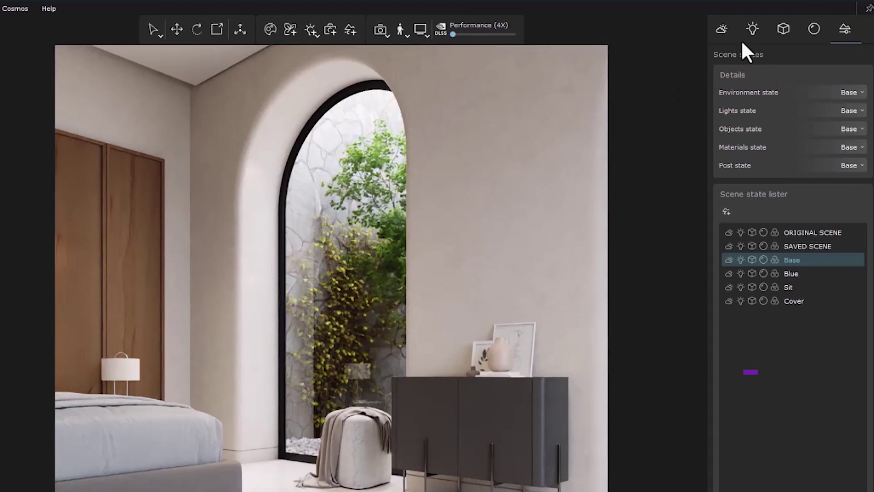
Drop Sky Intensity to 0 and move the stool out of view behind the cabinet.
click(829, 29)
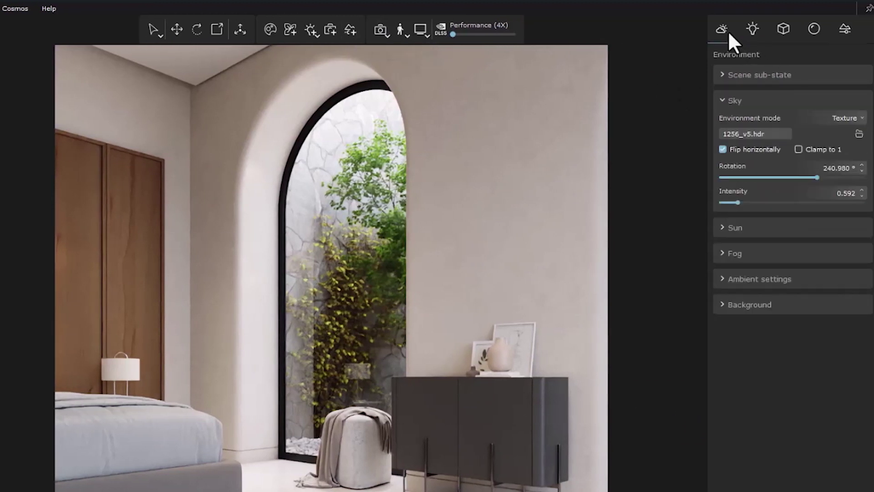
drag(731, 204, 716, 203)
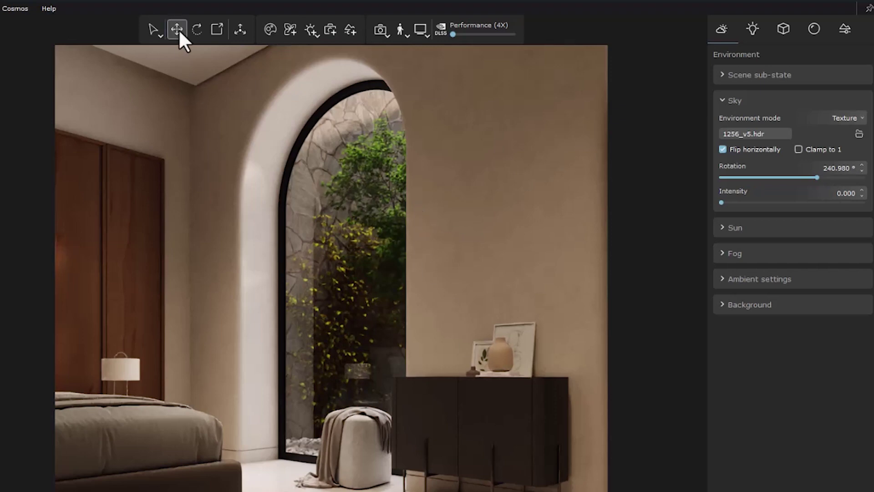
click(348, 423)
drag(347, 425, 454, 445)
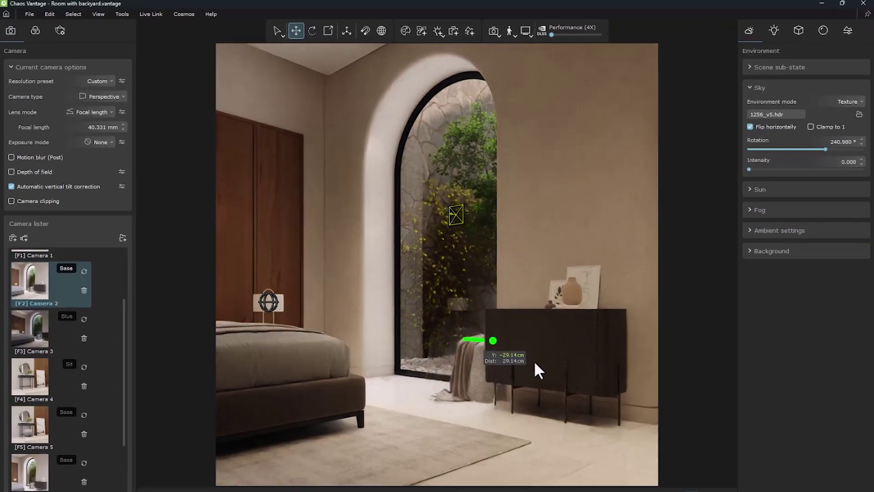
drag(535, 363, 562, 387)
click(604, 361)
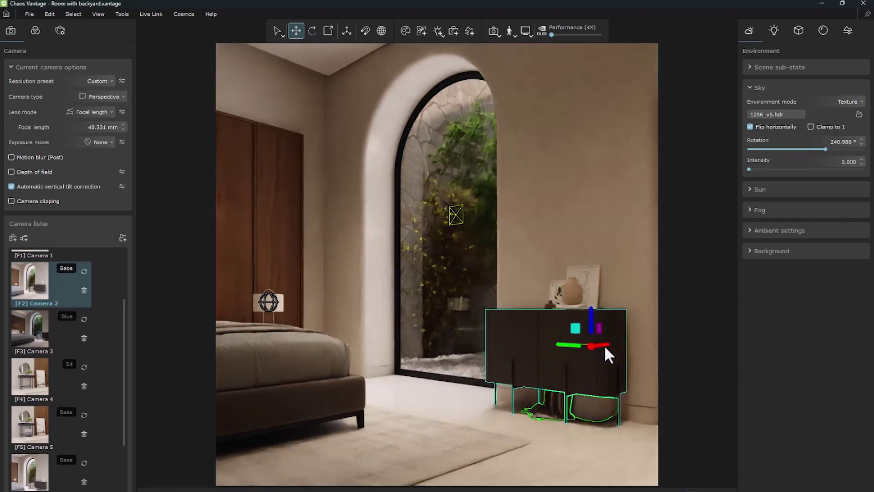
drag(605, 345, 788, 449)
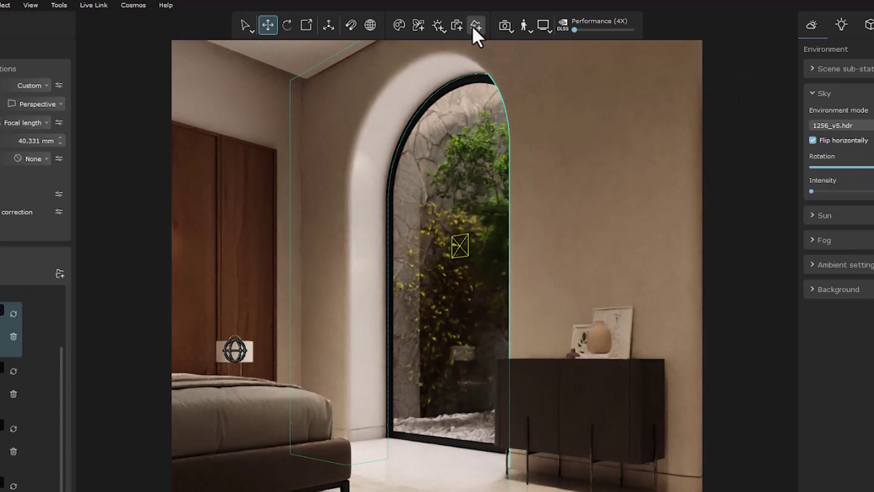
Save the current setup as a new scene state named 'Test'.
click(469, 31)
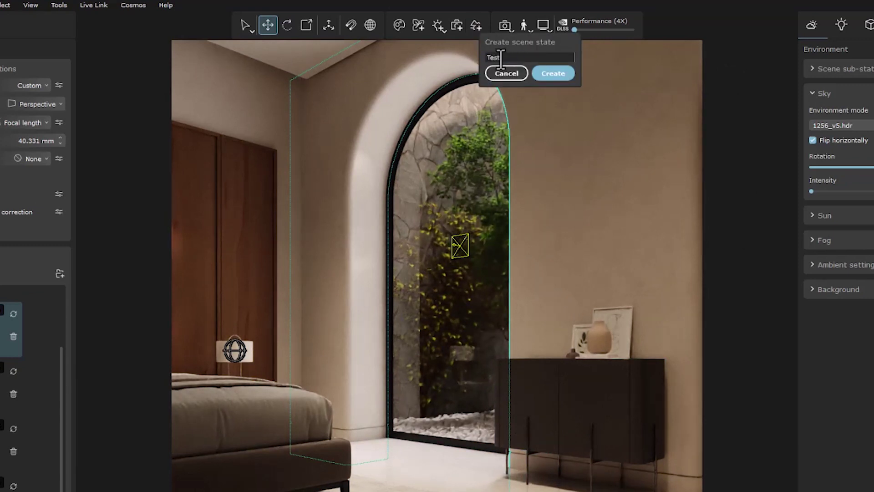
text(Test)
click(552, 74)
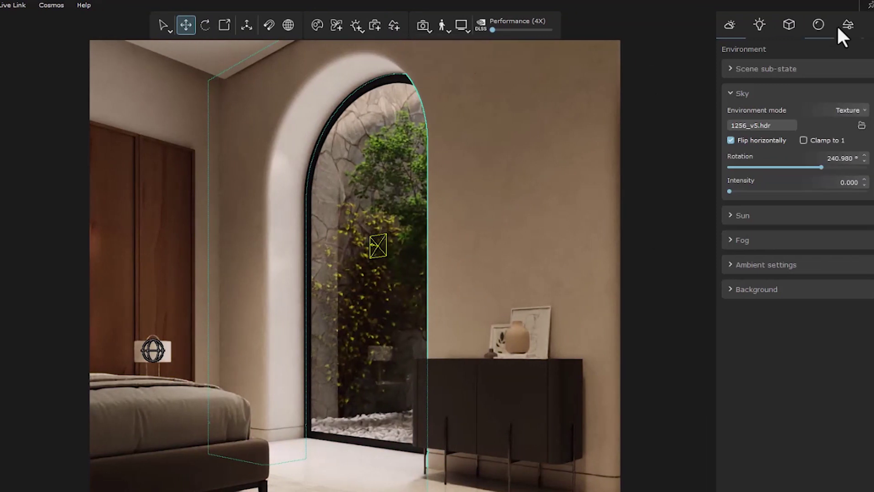
click(850, 25)
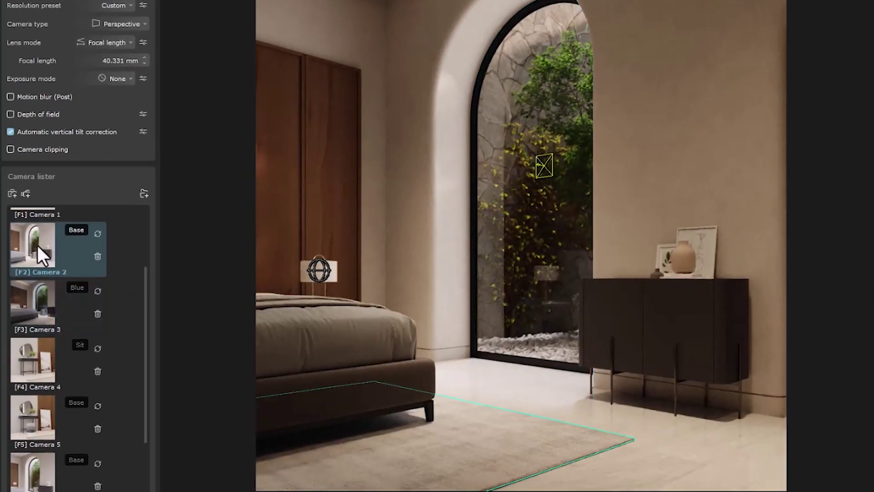
Assign the Test scene state to Camera 3 and view Camera 3 to check it.
click(38, 245)
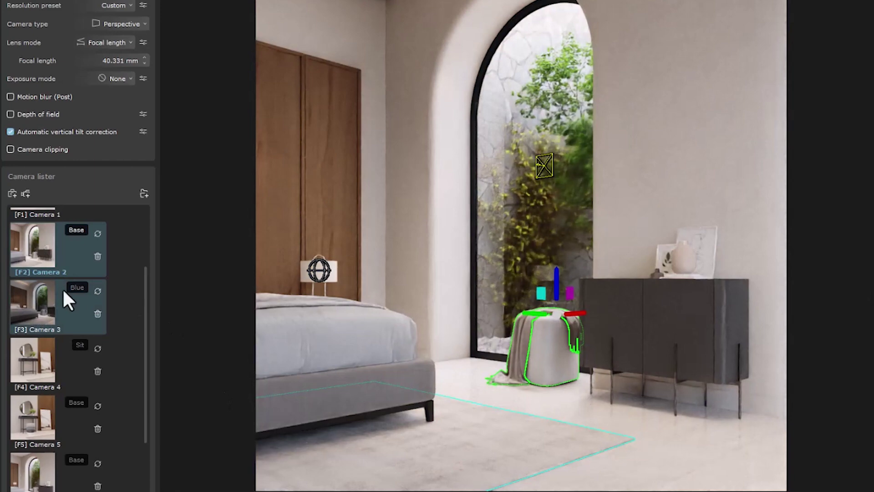
click(77, 286)
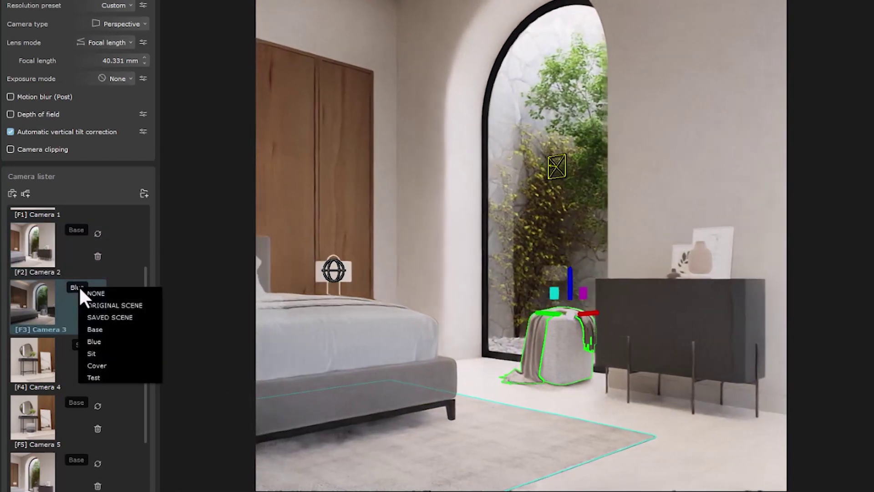
click(95, 377)
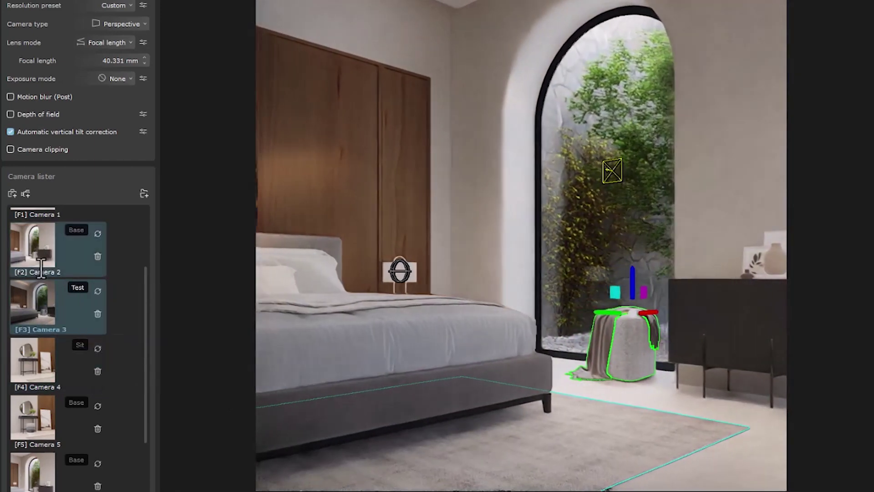
click(37, 245)
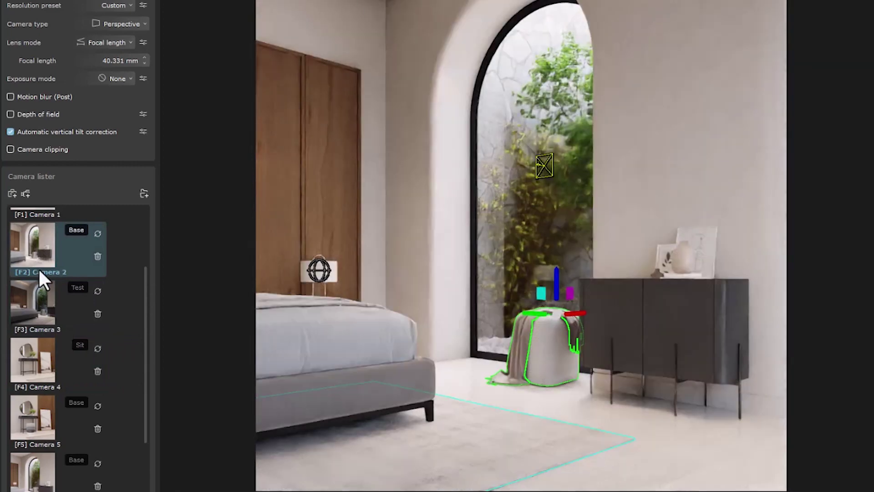
click(37, 303)
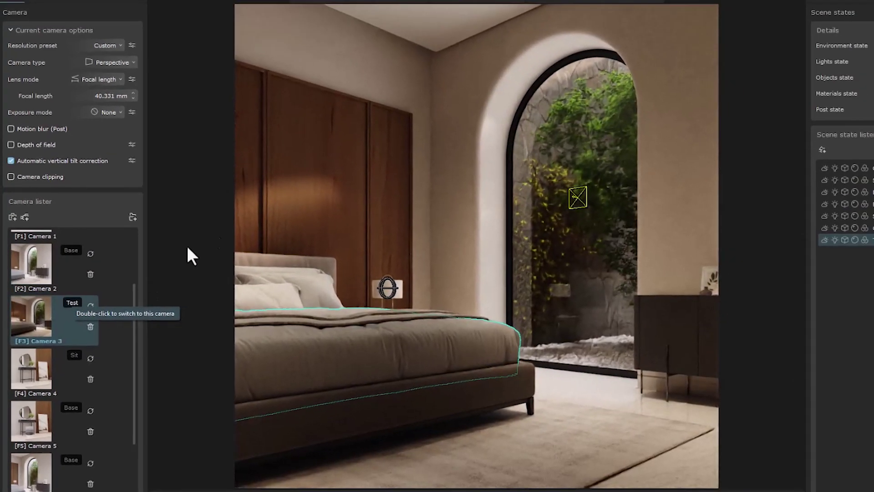
key(Escape)
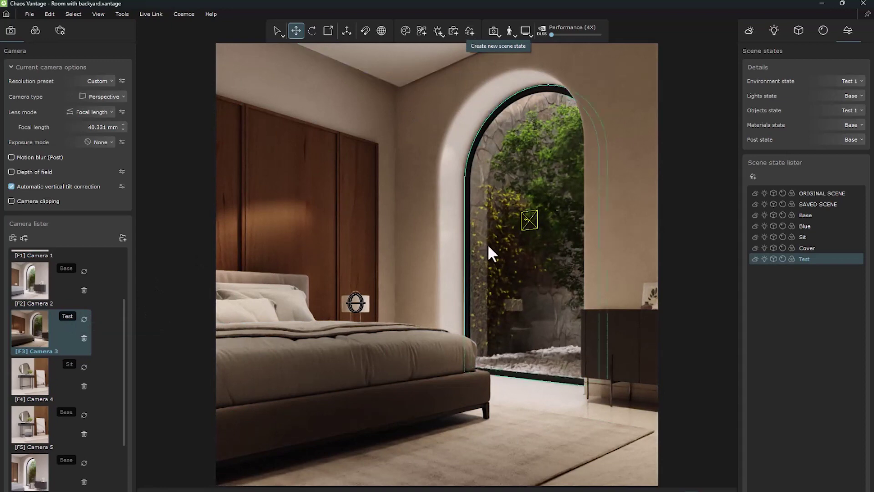
Put Camera 3 back on the Blue scene state and review Cameras 2 and 3.
double_click(40, 283)
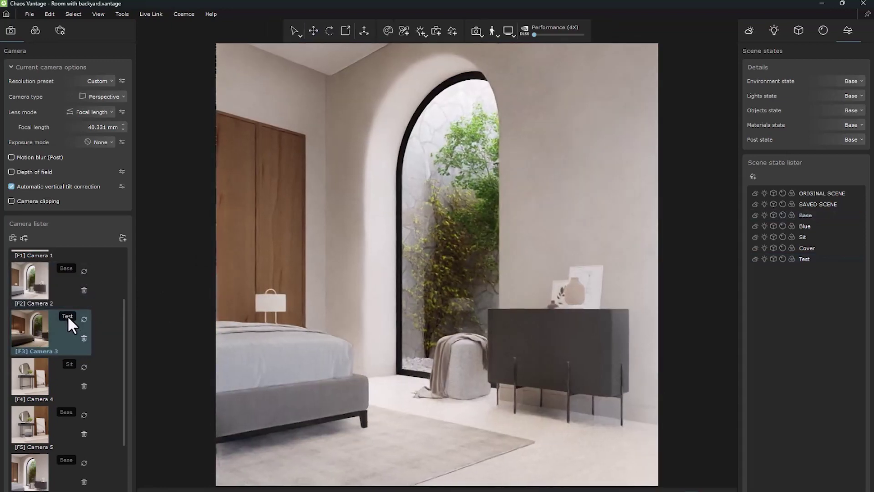
click(68, 315)
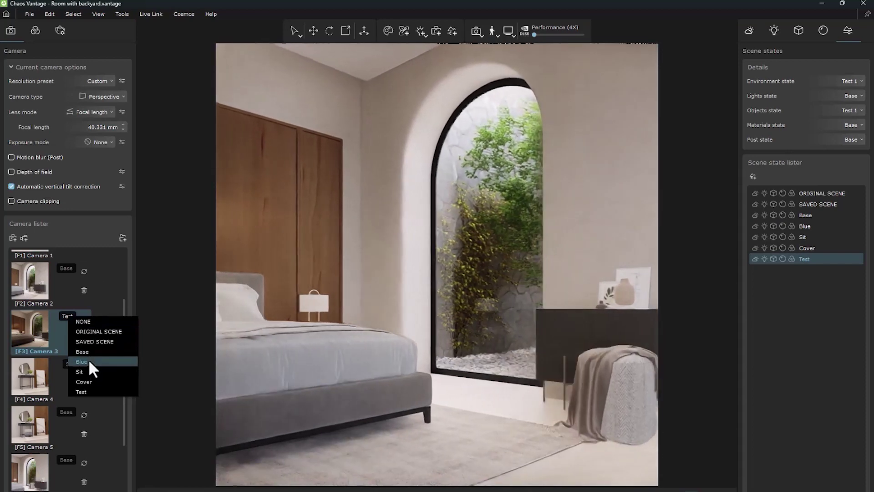
click(89, 359)
double_click(31, 283)
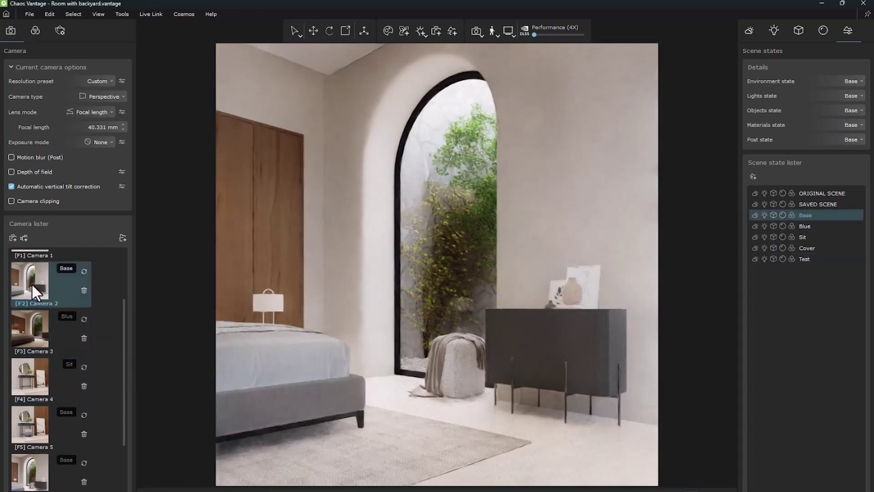
double_click(26, 326)
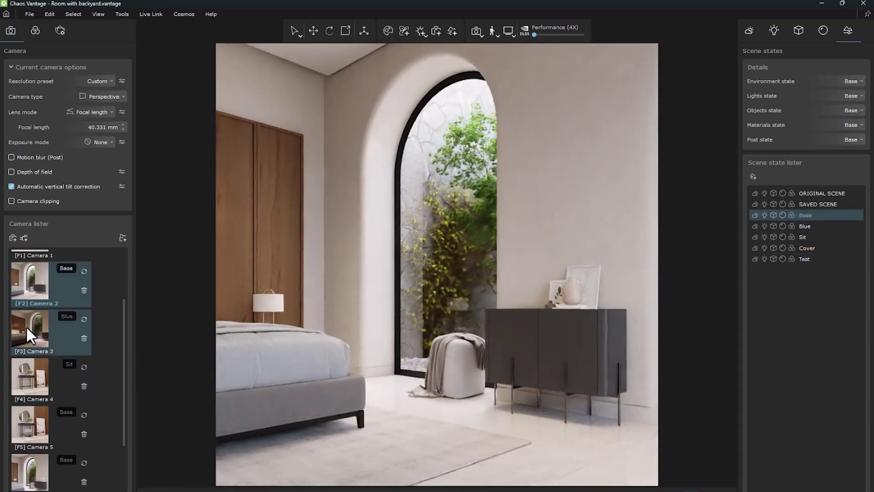